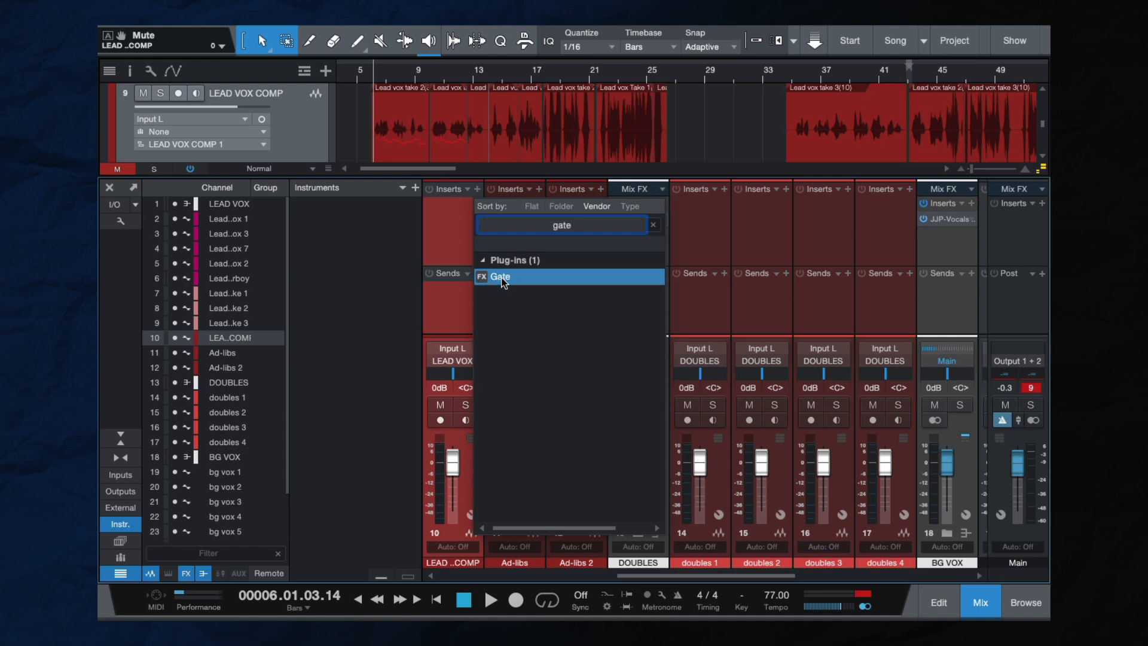
Insert the Gate plug-in on the LEAD VOX COMP channel and move its window clear of the vocal clips.
{"action": "double_click", "coordinate": [497, 277]}
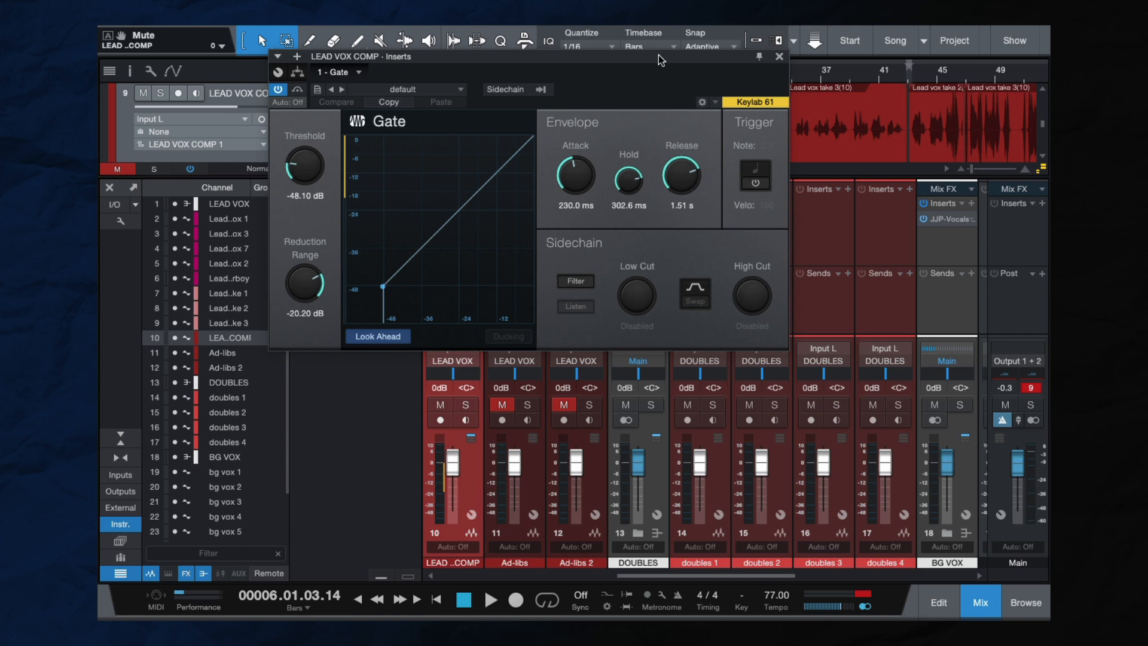
{"action": "left_click_drag", "start_coordinate": [659, 55], "coordinate": [698, 173]}
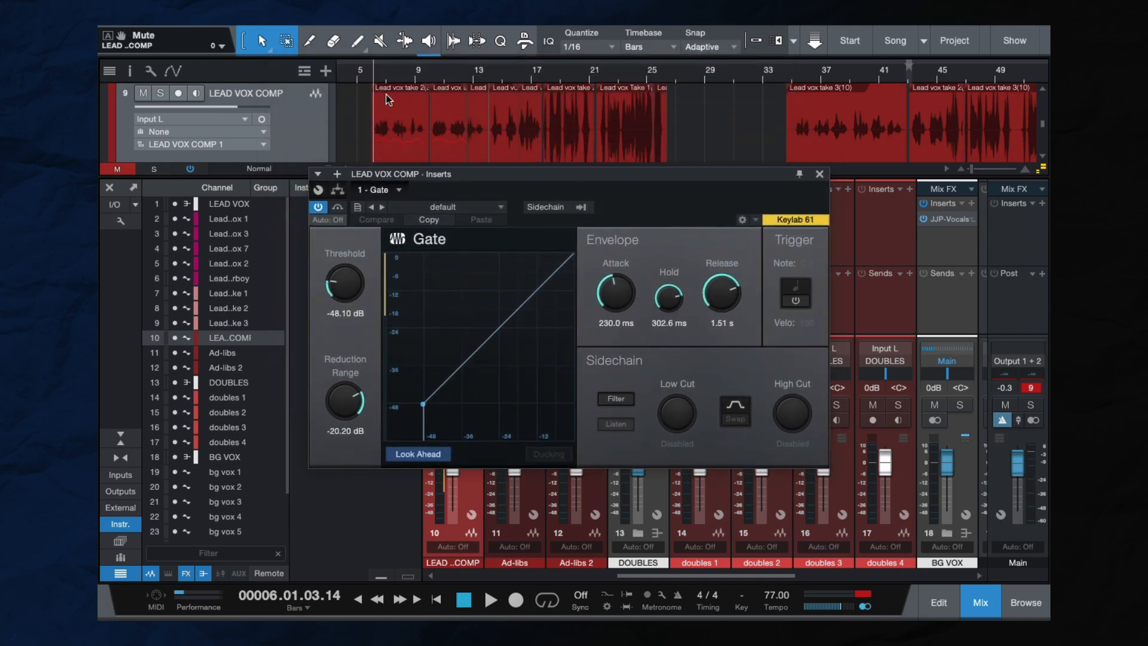
{"action": "scroll", "coordinate": [387, 99], "scroll_direction": "up", "scroll_amount": 5}
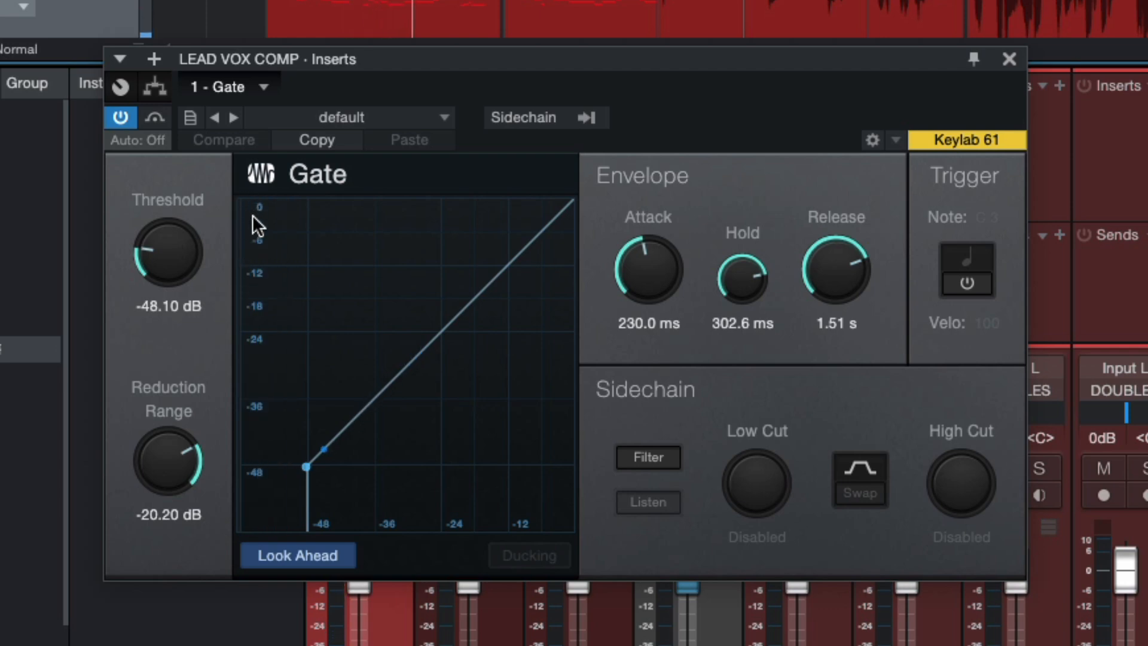
Set the gate's reduction range to -72.00 dB, its attack to 197.5 ms and its release to 1.08 s.
{"action": "left_click_drag", "start_coordinate": [172, 456], "coordinate": [180, 598]}
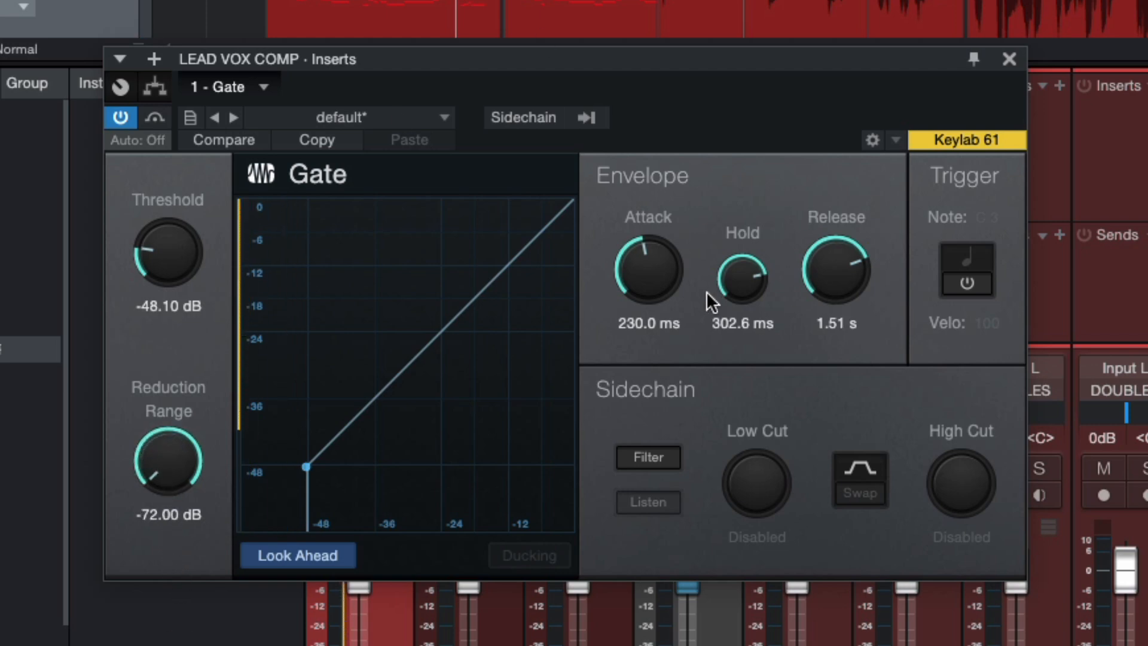
{"action": "left_click_drag", "start_coordinate": [668, 288], "coordinate": [675, 304]}
{"action": "left_click_drag", "start_coordinate": [853, 270], "coordinate": [843, 329]}
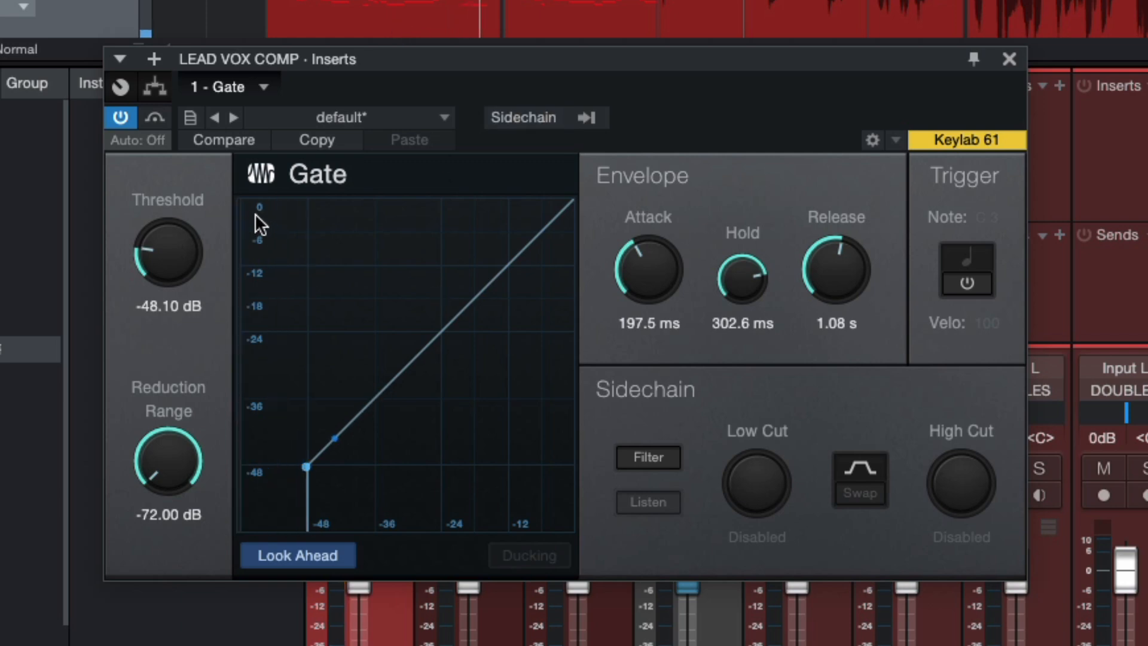
Solo the LEAD VOX COMP track and play it from near the start of its first clip.
{"action": "key", "text": "s"}
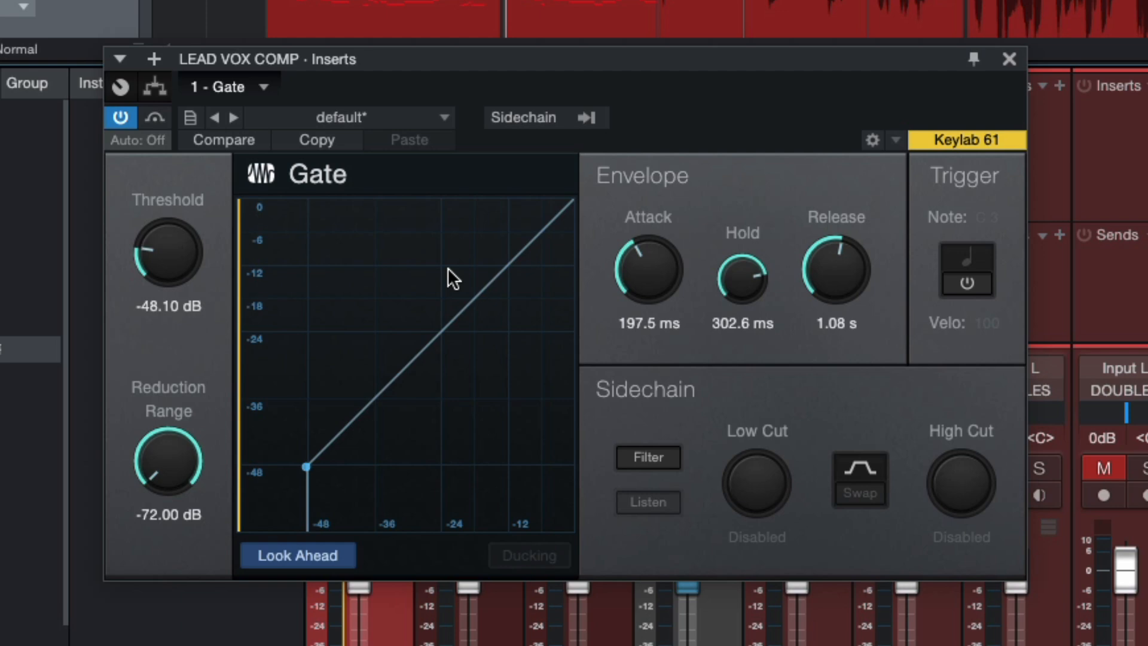
{"action": "left_click", "coordinate": [306, 3]}
{"action": "key", "text": "space"}
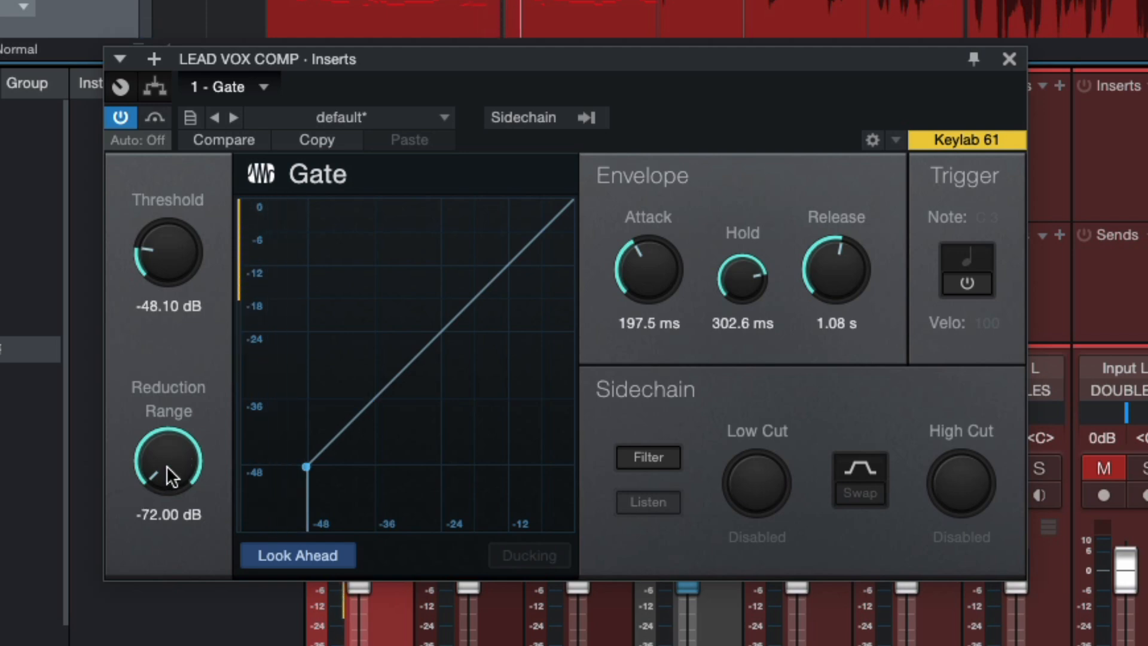
Set the gate's reduction range to -28.44 dB, its attack to 0.05 ms and its release to 467.7 ms.
{"action": "left_click_drag", "start_coordinate": [166, 465], "coordinate": [174, 323]}
{"action": "scroll", "coordinate": [157, 461], "scroll_direction": "up", "scroll_amount": 1}
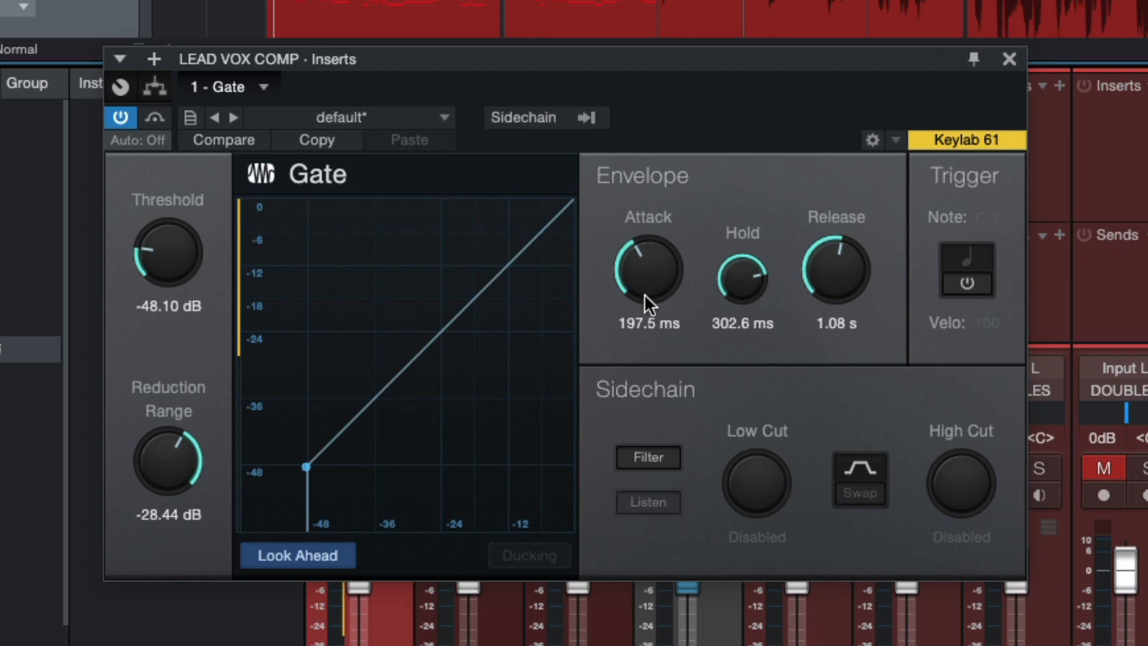
{"action": "left_click_drag", "start_coordinate": [653, 269], "coordinate": [655, 386]}
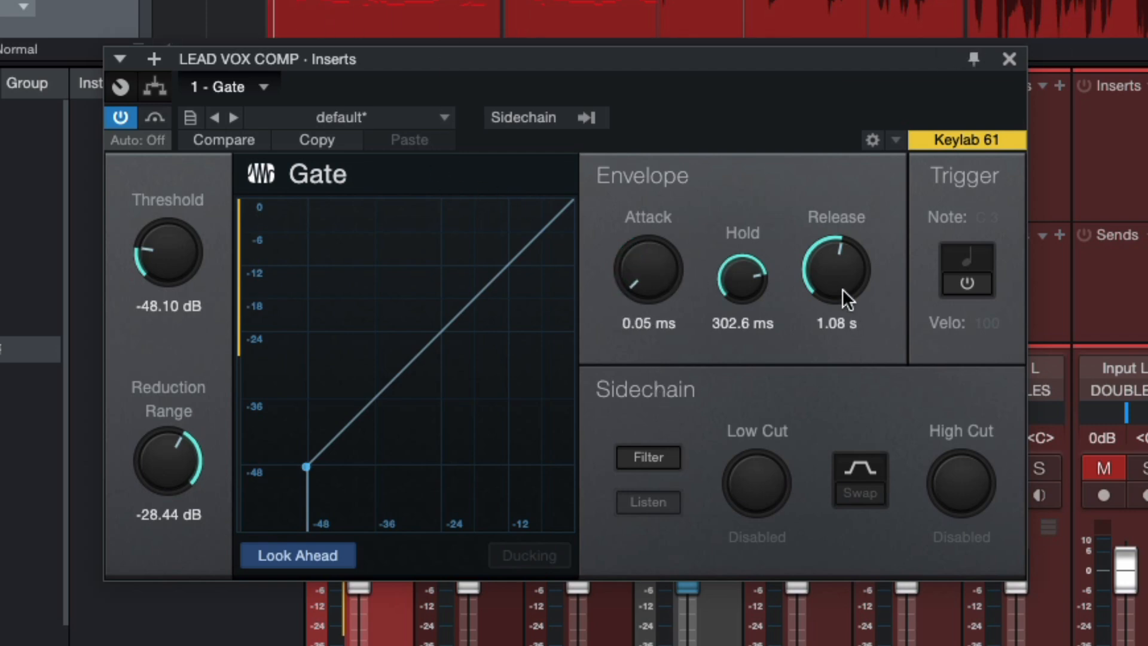
{"action": "left_click_drag", "start_coordinate": [842, 287], "coordinate": [833, 365]}
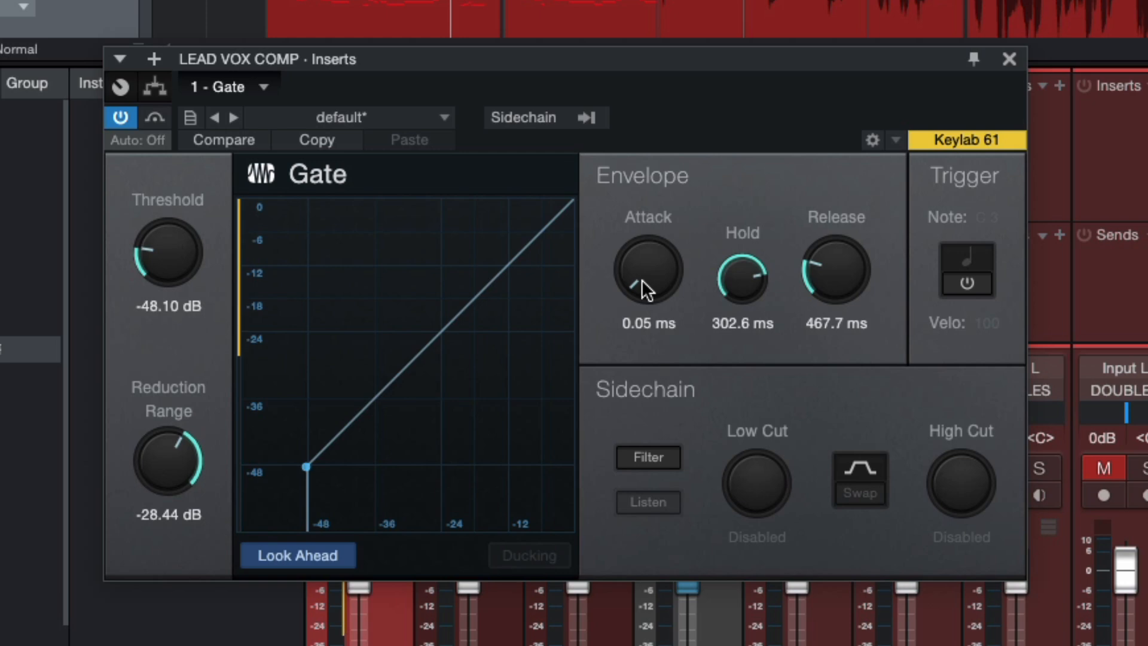
Set the gate's envelope to an attack of 247.5 ms, a release of 766.2 ms and a hold of 75.8 ms.
{"action": "left_click_drag", "start_coordinate": [646, 289], "coordinate": [635, 144]}
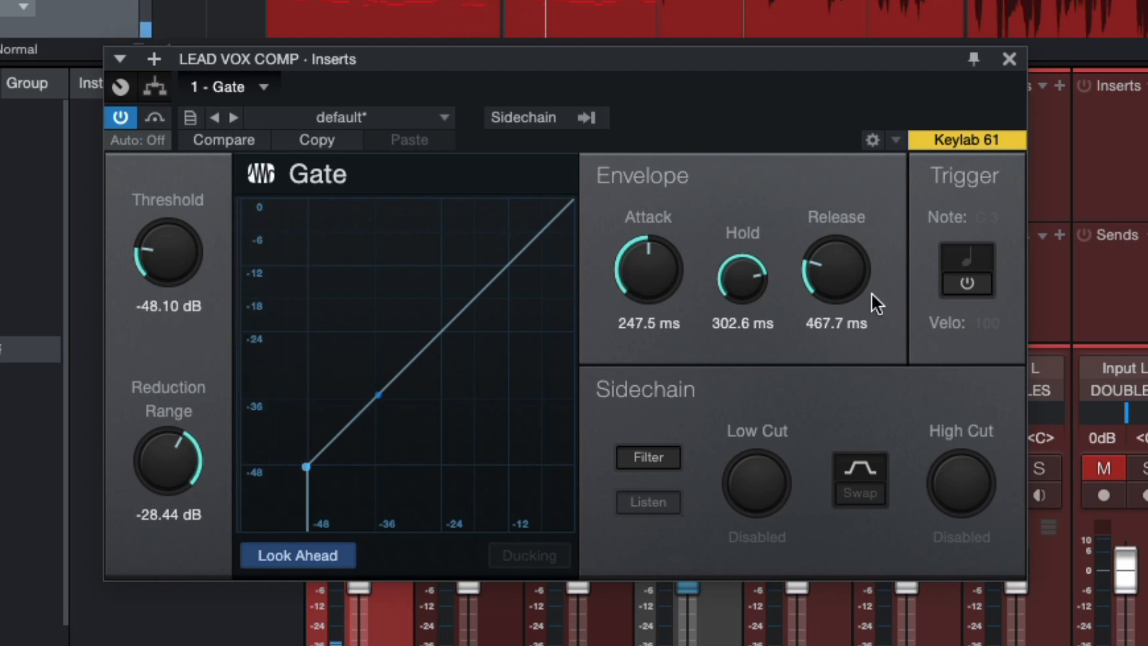
{"action": "left_click_drag", "start_coordinate": [836, 276], "coordinate": [838, 208]}
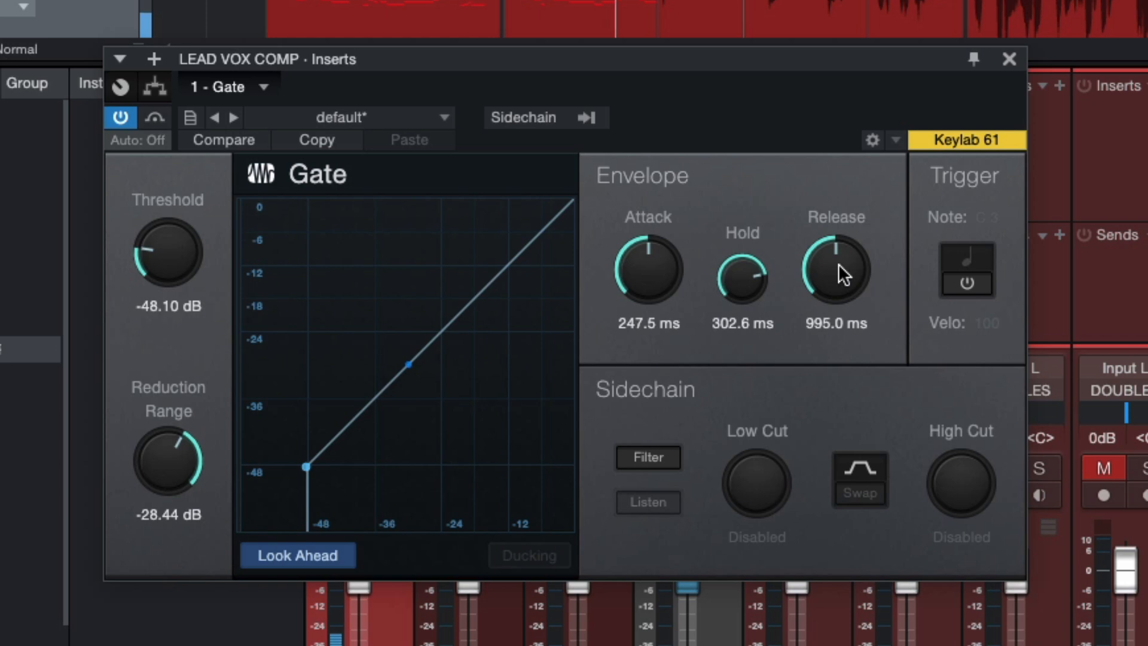
{"action": "left_click_drag", "start_coordinate": [831, 260], "coordinate": [843, 323]}
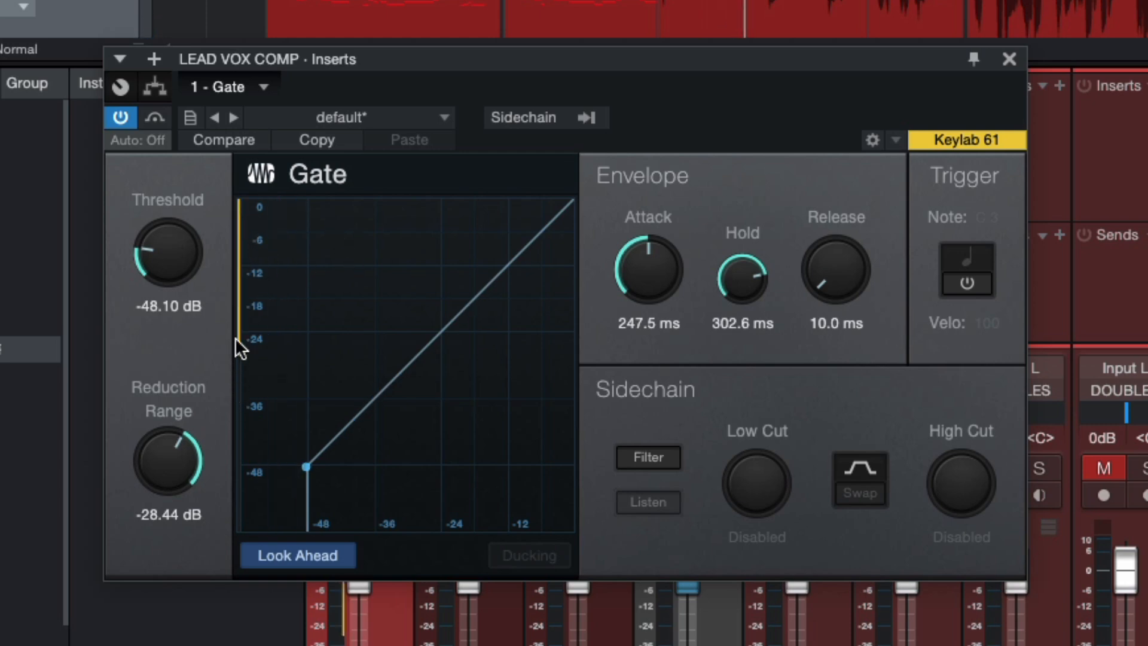
{"action": "left_click_drag", "start_coordinate": [833, 267], "coordinate": [808, 137]}
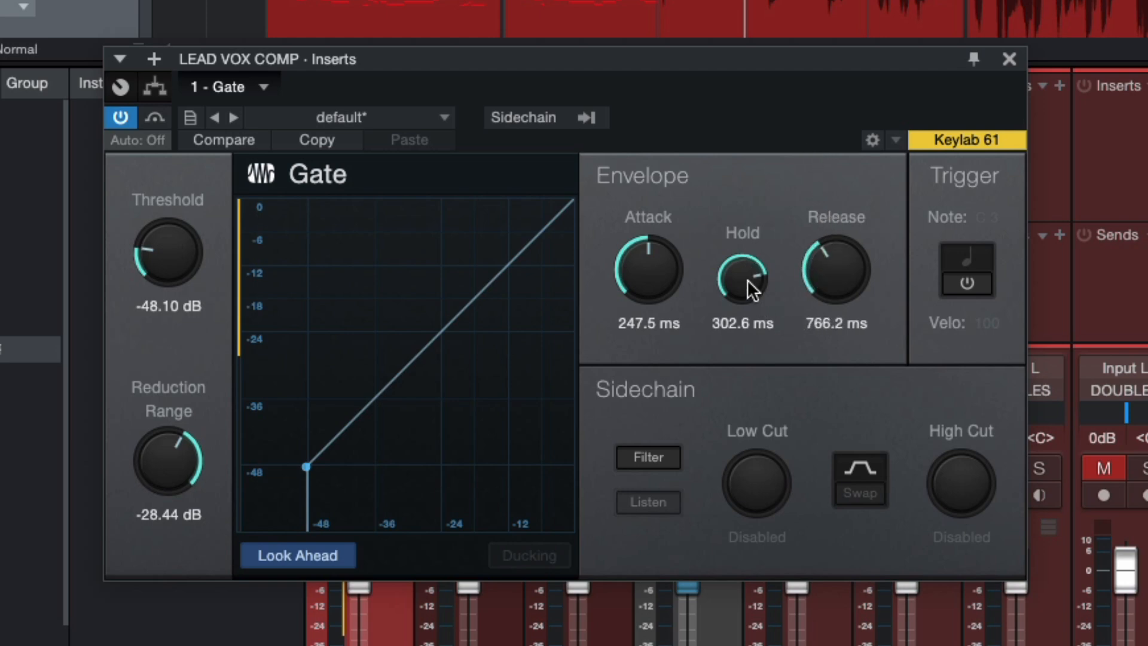
{"action": "left_click_drag", "start_coordinate": [747, 281], "coordinate": [762, 356]}
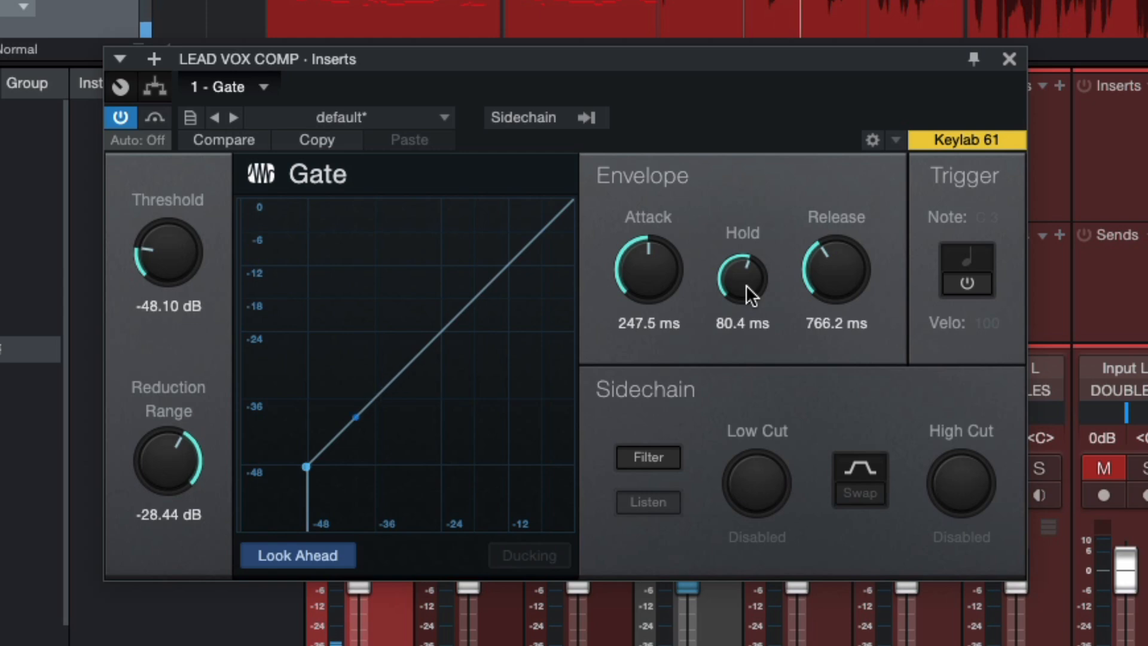
{"action": "left_click_drag", "start_coordinate": [745, 285], "coordinate": [738, 144]}
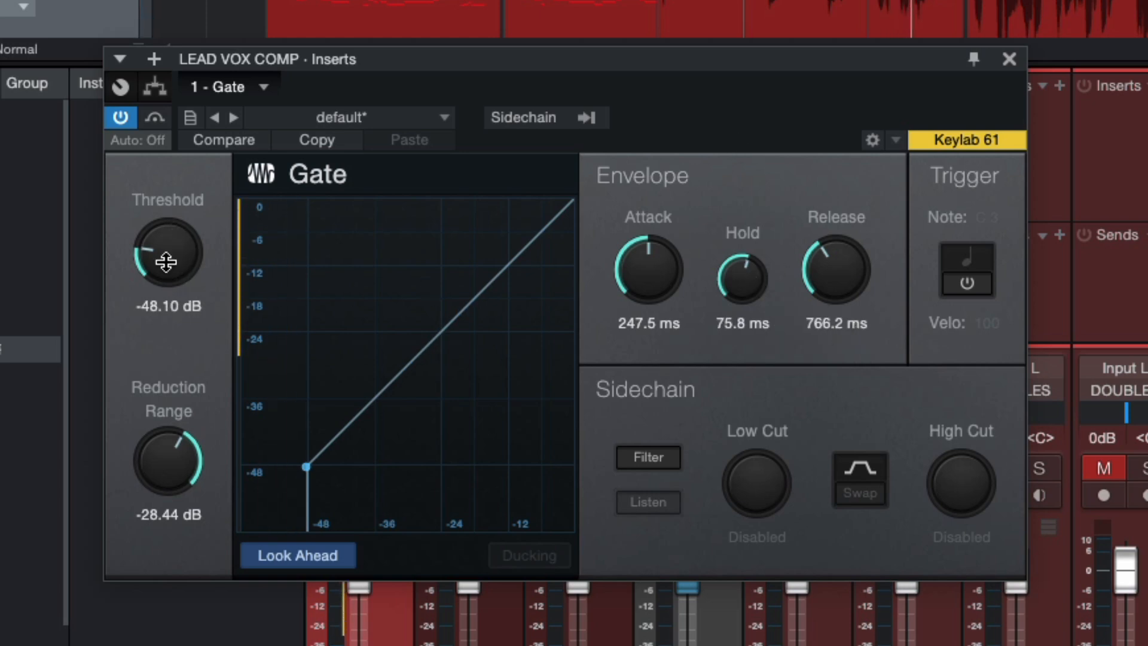
Try different gate thresholds, raising it to -14.82 dB and lowering it to -60.00 dB.
{"action": "left_click_drag", "start_coordinate": [166, 261], "coordinate": [149, 215]}
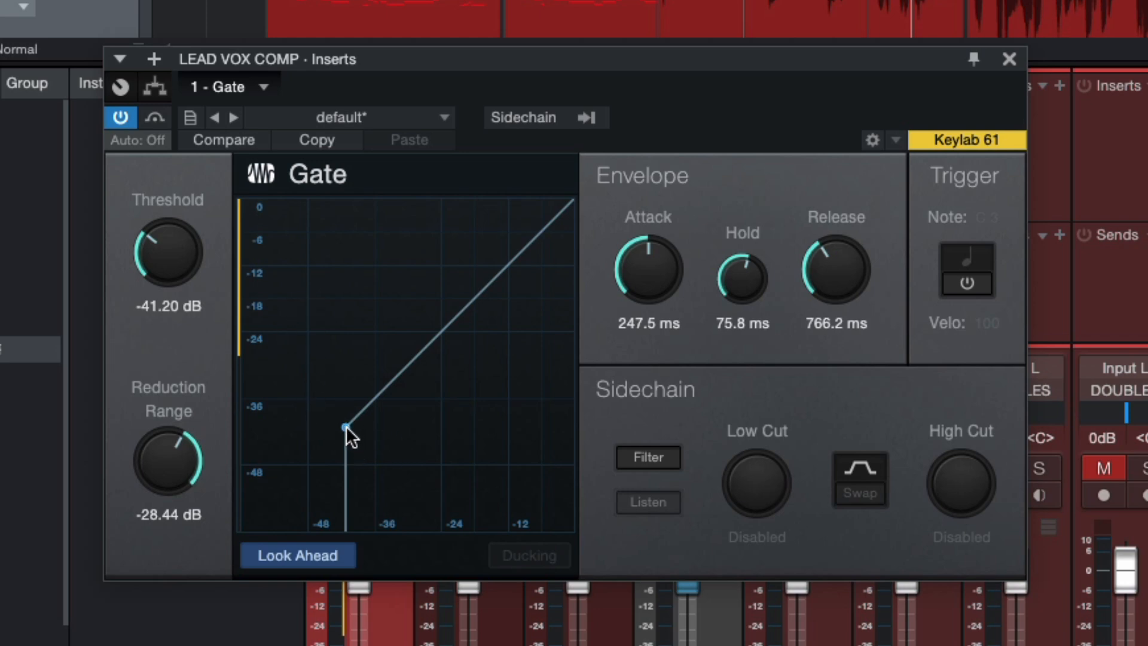
{"action": "left_click_drag", "start_coordinate": [345, 426], "coordinate": [341, 490]}
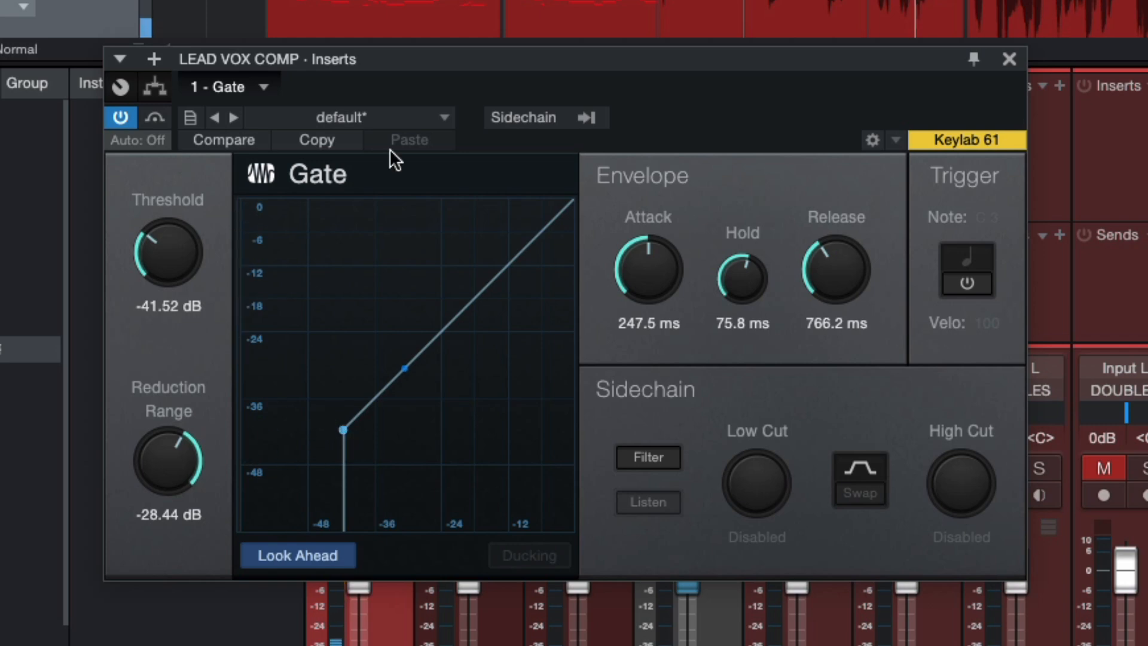
{"action": "left_click_drag", "start_coordinate": [204, 268], "coordinate": [165, 155]}
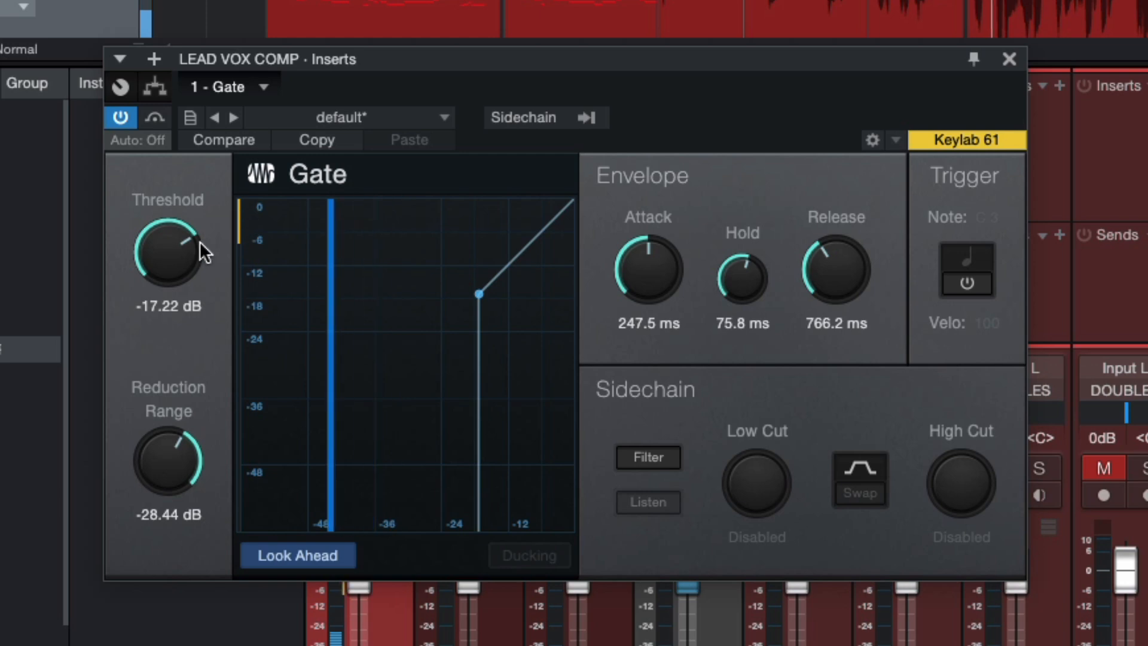
{"action": "left_click_drag", "start_coordinate": [171, 244], "coordinate": [171, 234]}
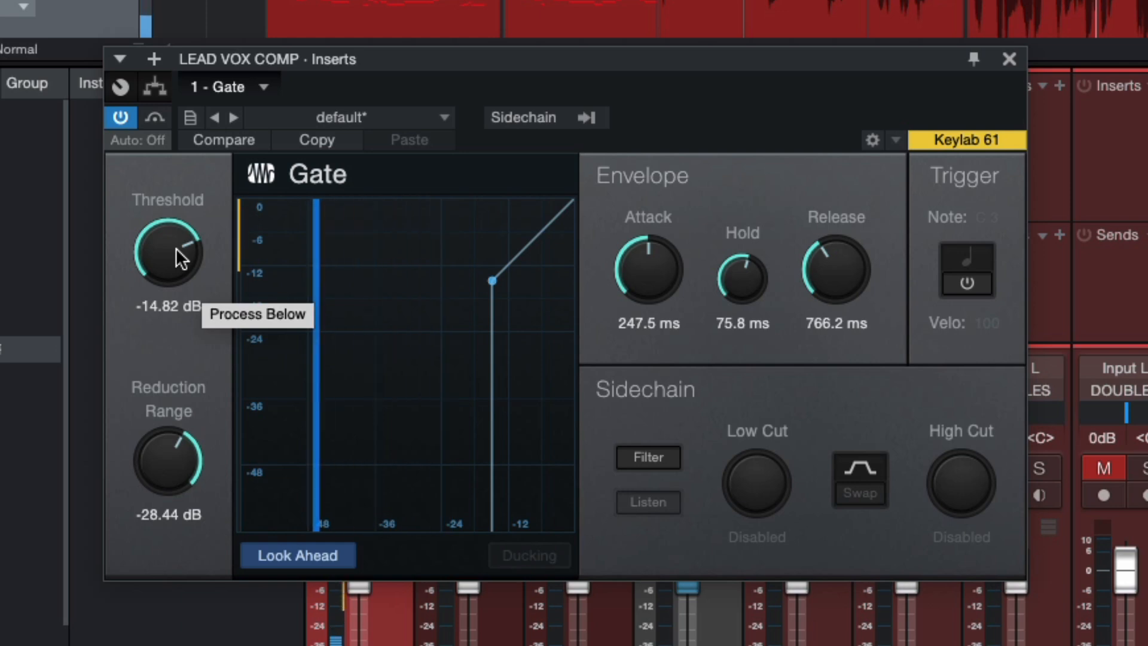
{"action": "left_click_drag", "start_coordinate": [177, 248], "coordinate": [204, 437]}
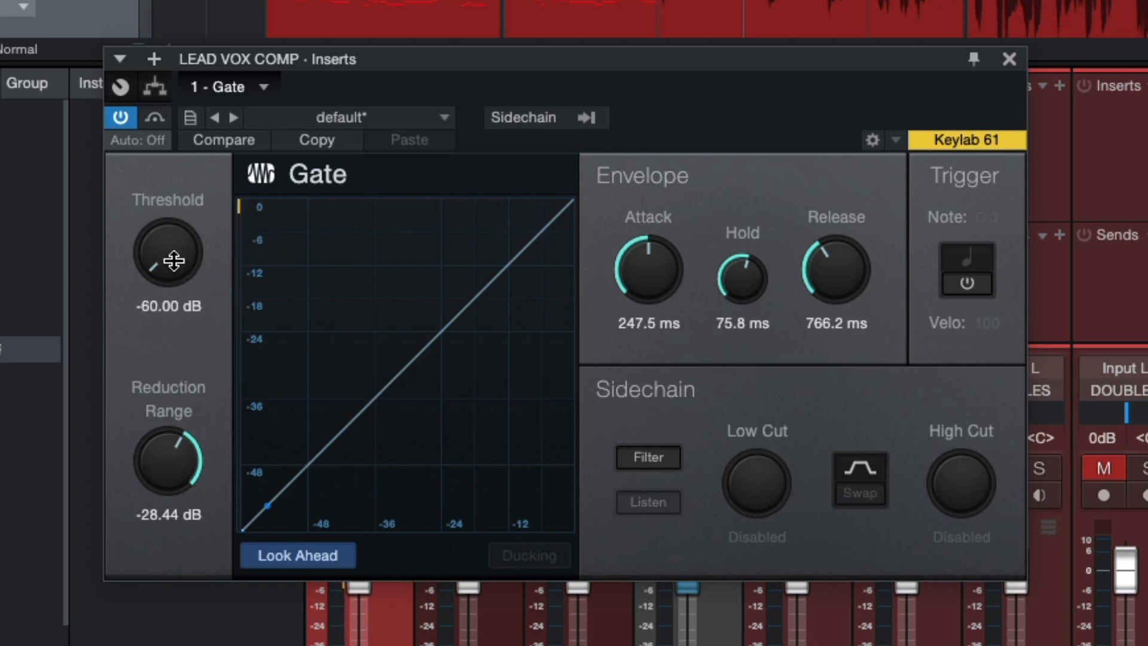
Set the gate's threshold to -51.00 dB and close the plug-in window.
{"action": "mouse_move", "coordinate": [171, 259]}
{"action": "left_mouse_down"}
{"action": "mouse_move", "coordinate": [164, 187]}
{"action": "mouse_move", "coordinate": [172, 241]}
{"action": "left_mouse_up"}
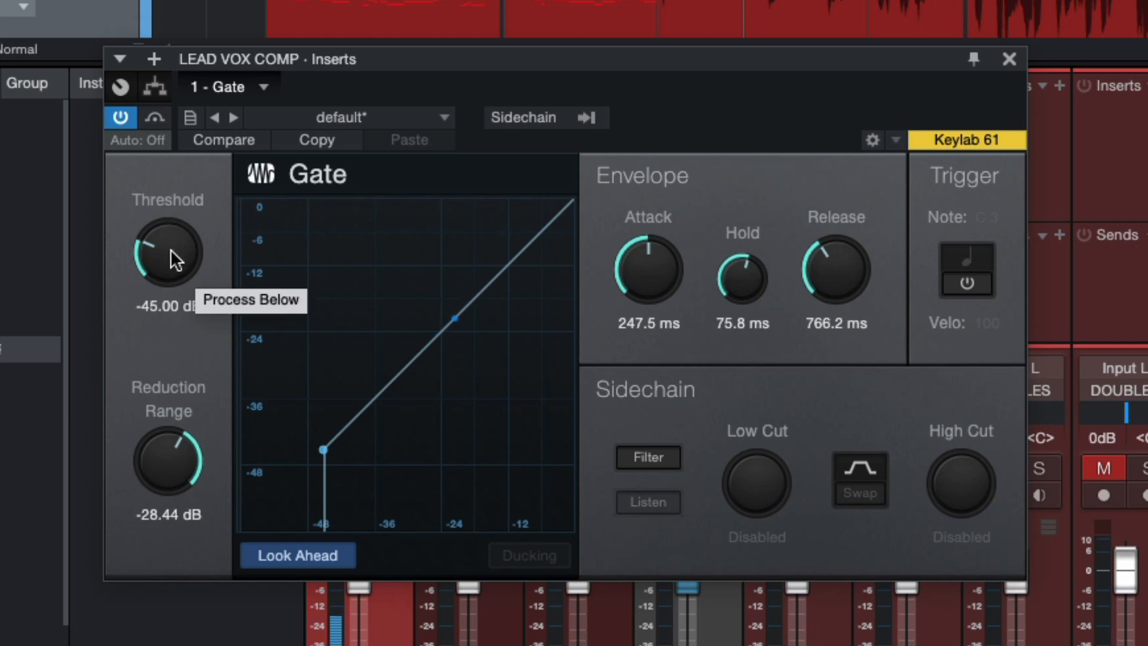
{"action": "left_click_drag", "start_coordinate": [171, 248], "coordinate": [171, 259]}
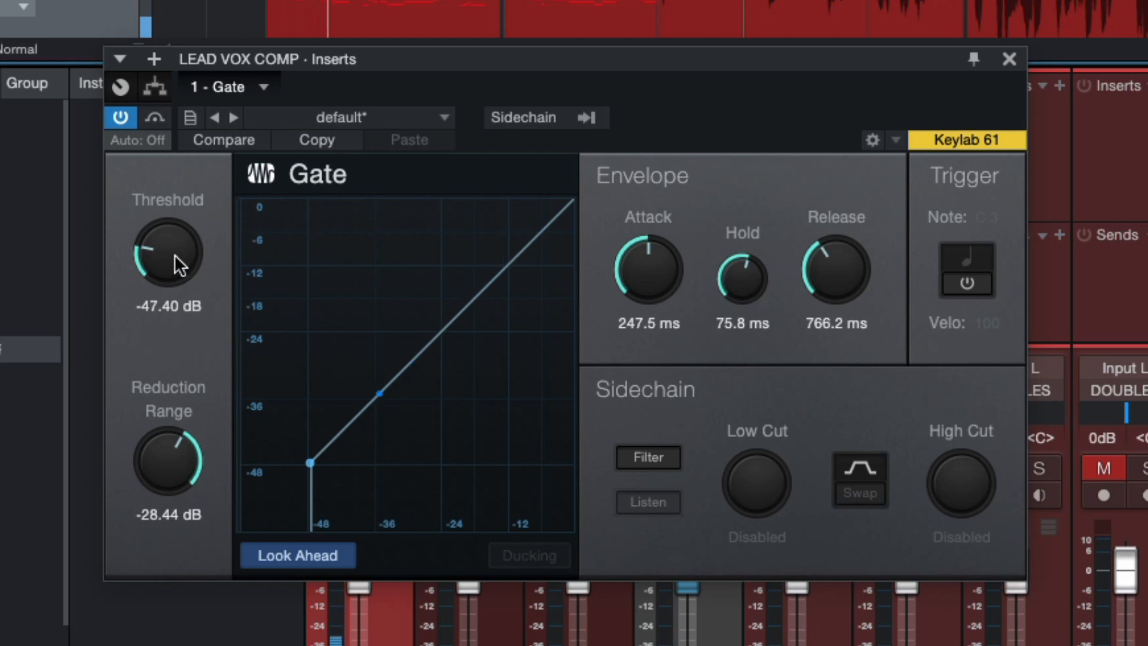
{"action": "left_click_drag", "start_coordinate": [175, 254], "coordinate": [176, 272]}
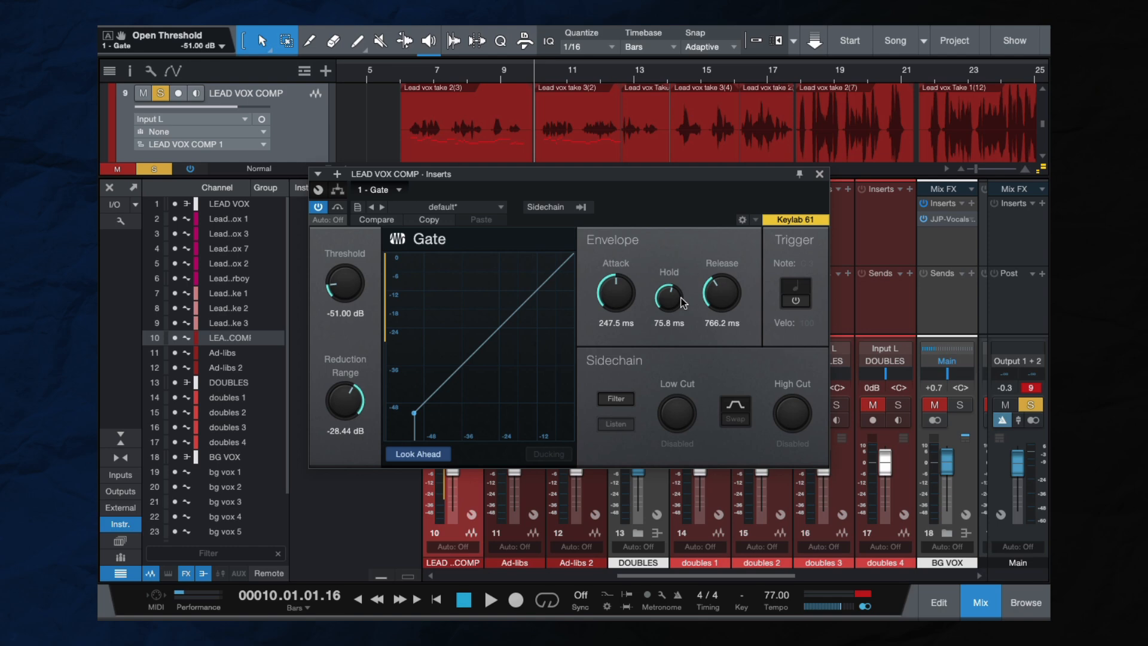
{"action": "left_click", "coordinate": [819, 175]}
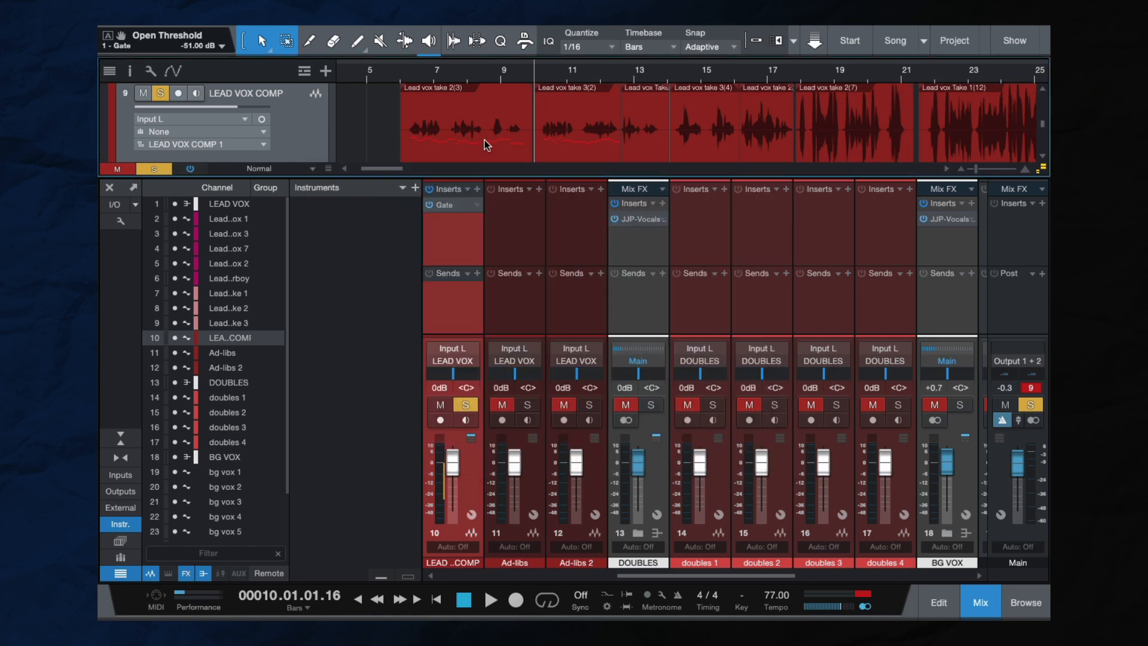
Trim the end of the first LEAD VOX COMP clip, give it a short fade-in at its start, and hide the mixer.
{"action": "scroll", "coordinate": [484, 140], "scroll_direction": "up", "scroll_amount": 2}
{"action": "left_click", "coordinate": [556, 111]}
{"action": "left_click_drag", "start_coordinate": [557, 111], "coordinate": [547, 111]}
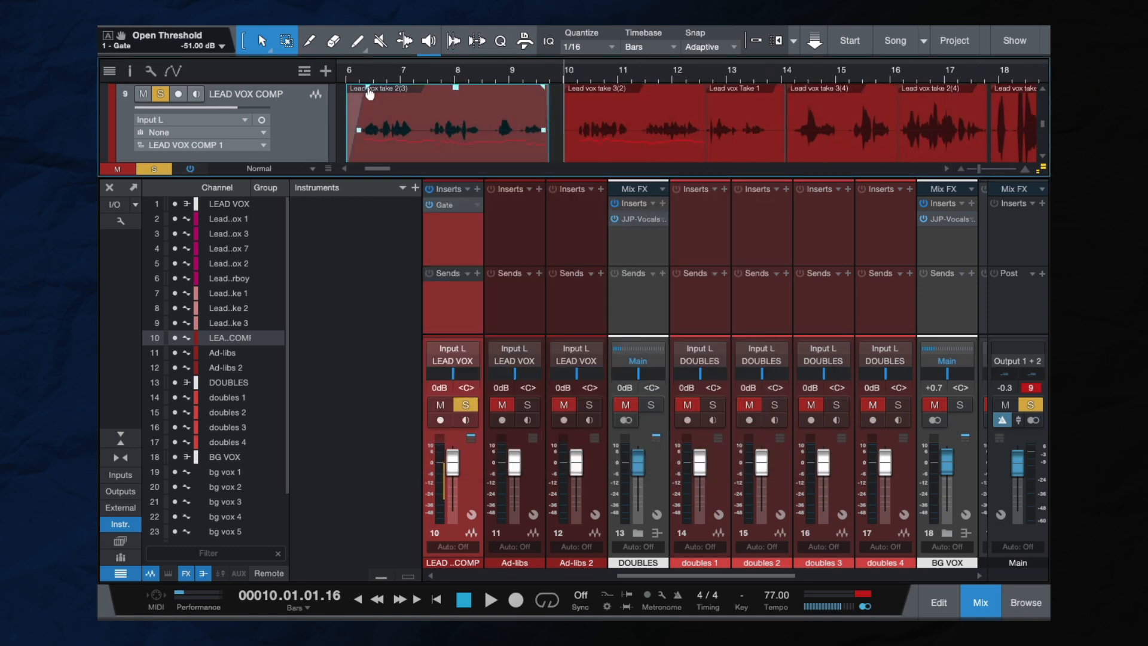
{"action": "scroll", "coordinate": [565, 139], "scroll_direction": "right", "scroll_amount": 2}
{"action": "scroll", "coordinate": [507, 142], "scroll_direction": "left", "scroll_amount": 4}
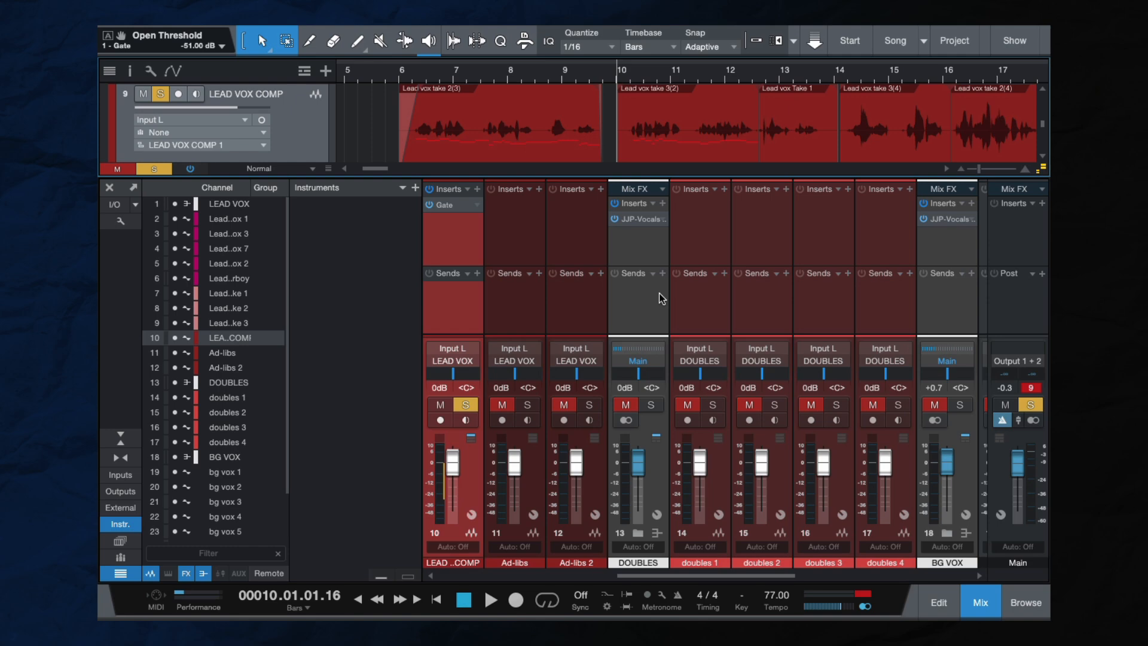
{"action": "left_click", "coordinate": [109, 190]}
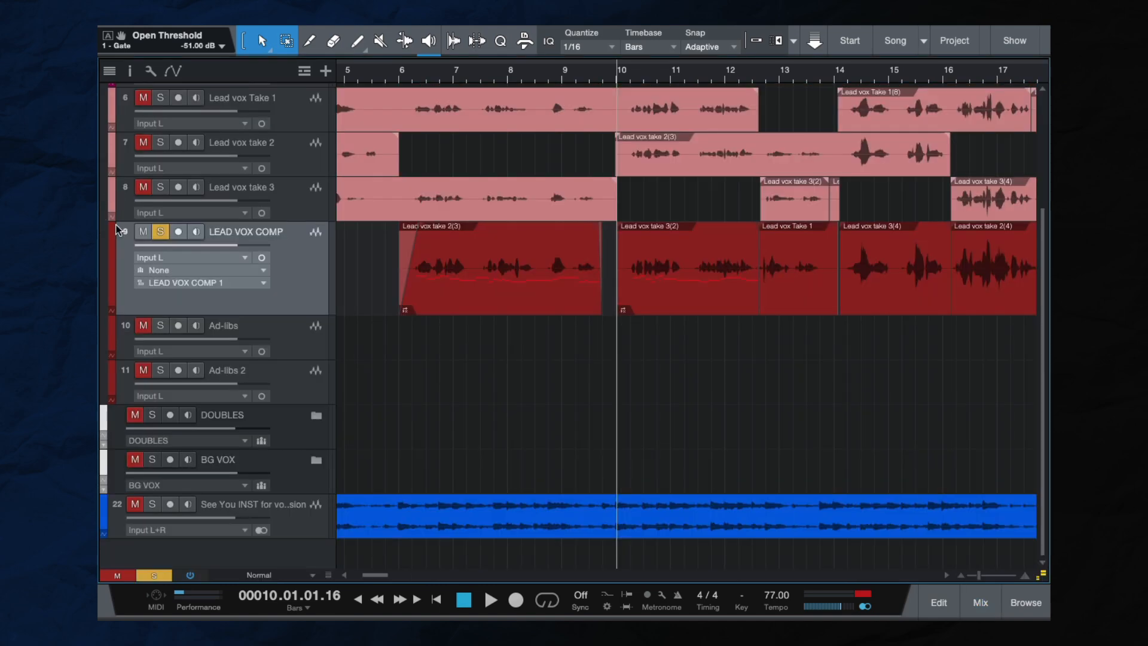